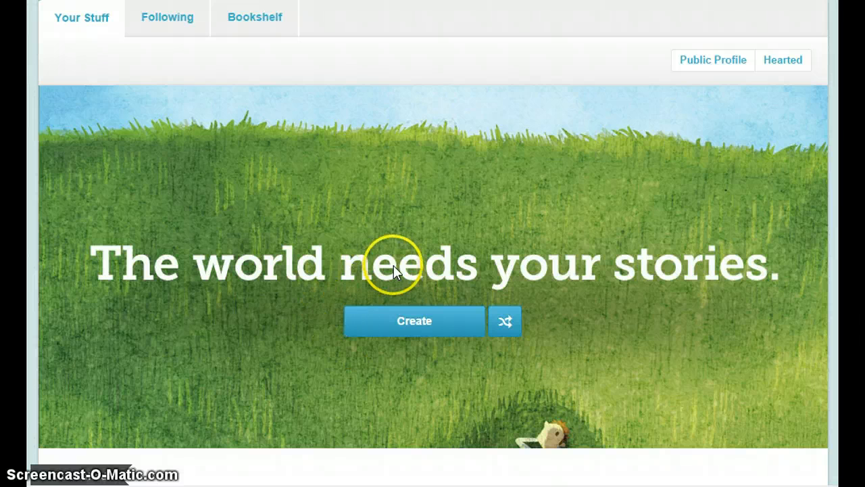
Start creating a new story and look through the gallery of available artwork.
left_click(430, 318)
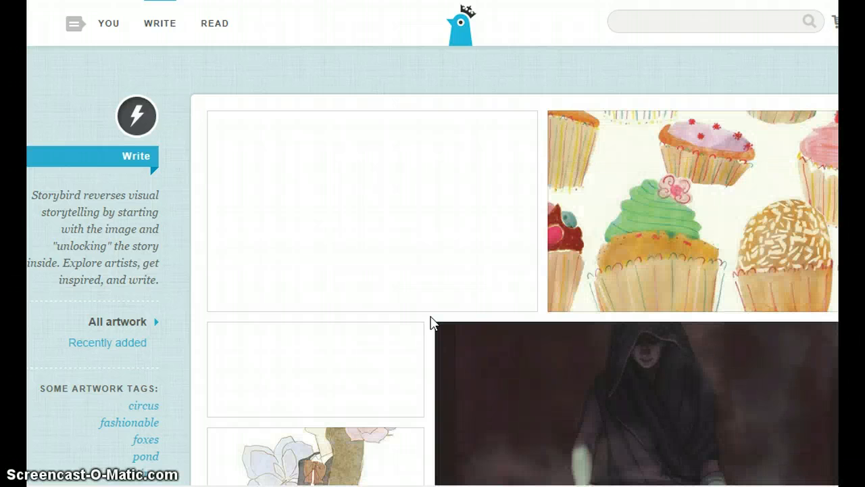
left_click(399, 199)
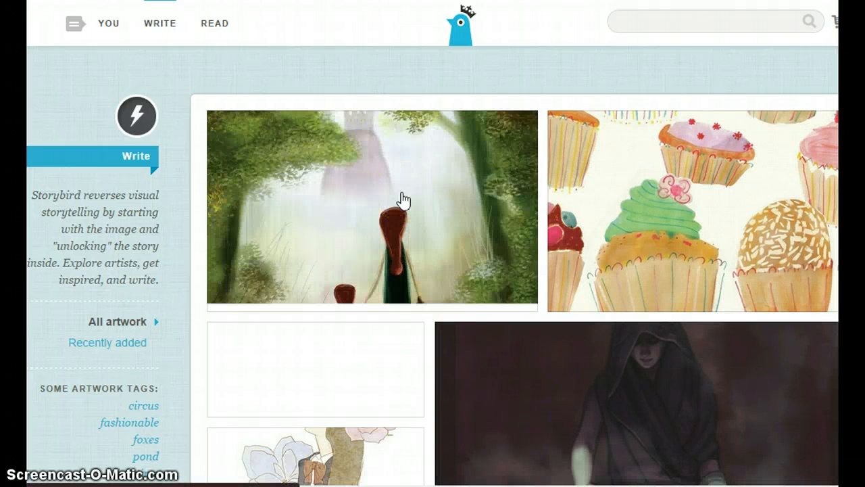
scroll(403, 200, "down", 3)
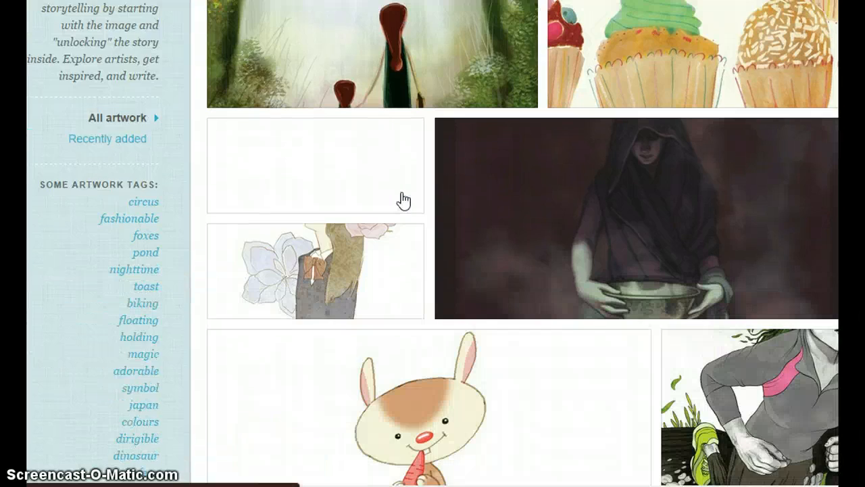
scroll(403, 200, "down", 8)
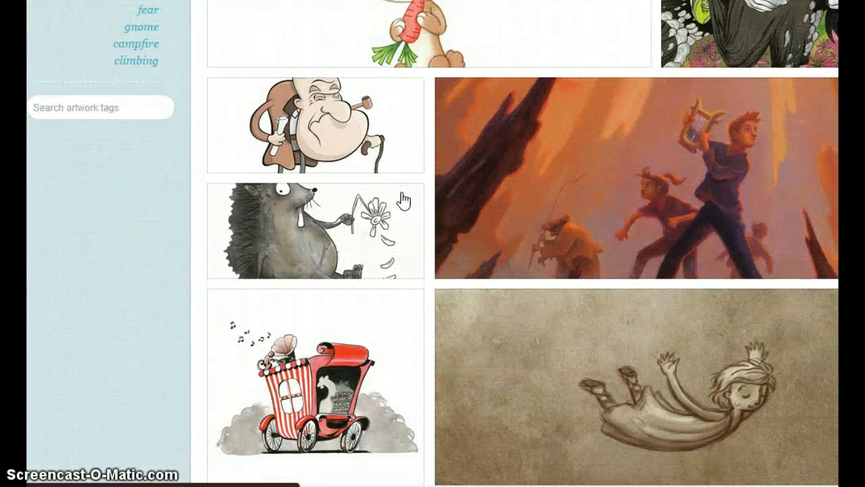
scroll(402, 200, "down", 1)
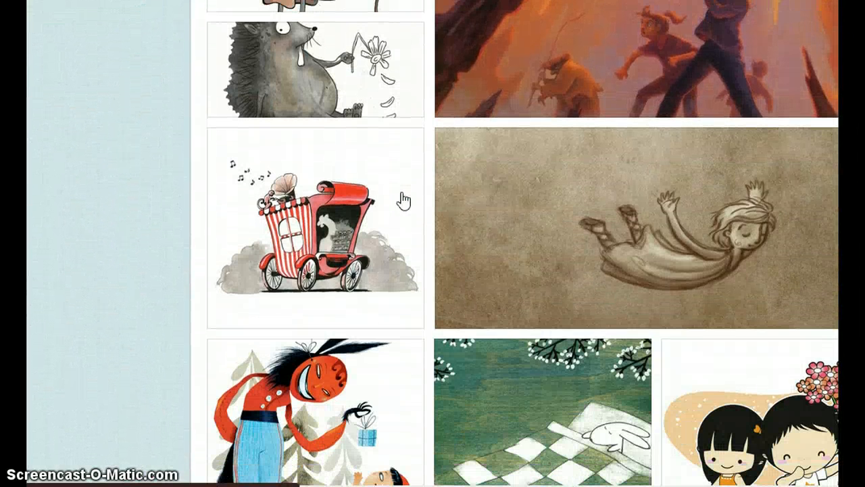
scroll(403, 200, "down", 6)
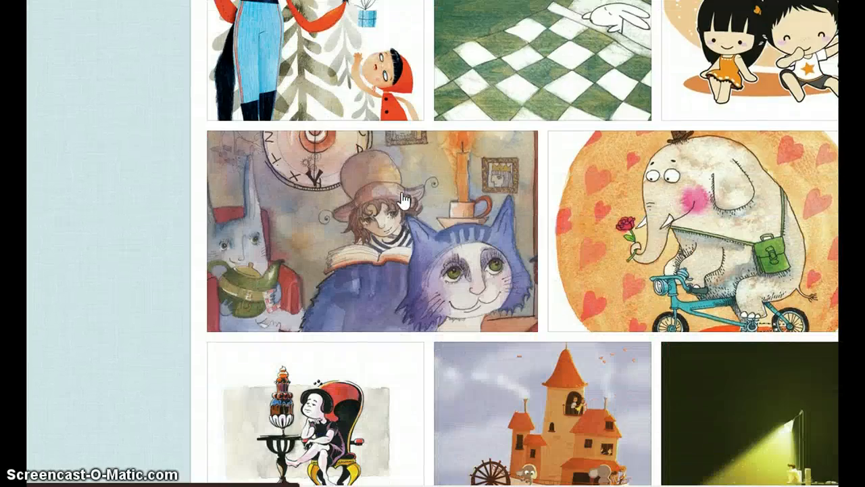
scroll(403, 200, "up", 15)
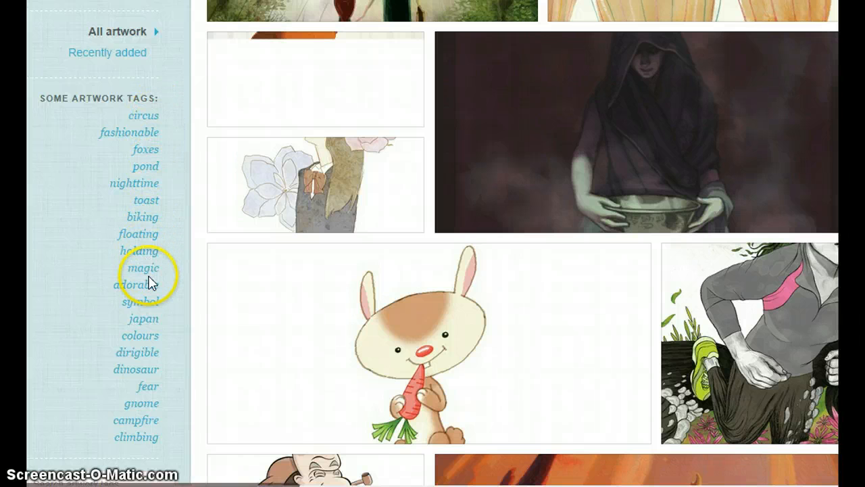
Filter the artwork by the dinosaur tag and open the picture of the green pterodactyl sheltering mice.
left_click(147, 369)
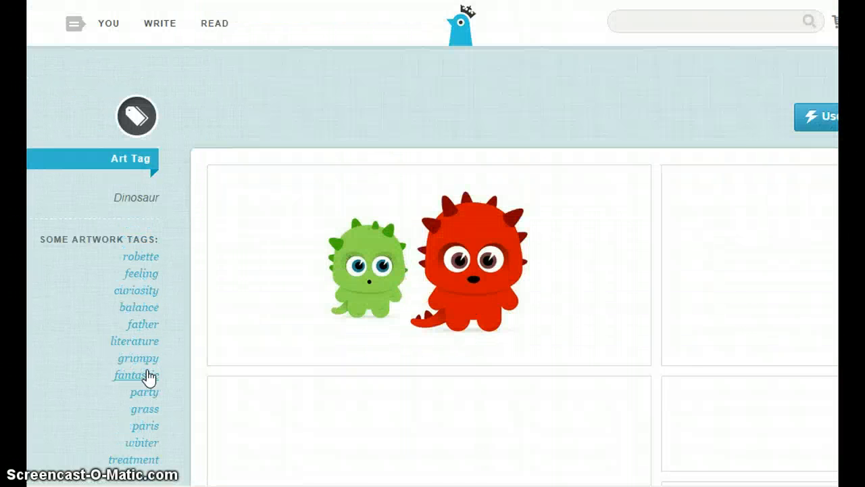
scroll(490, 257, "down", 6)
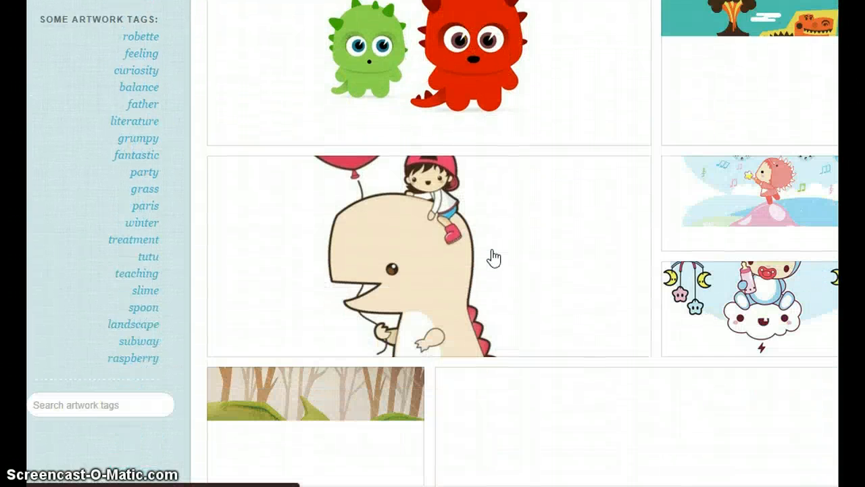
scroll(493, 257, "down", 8)
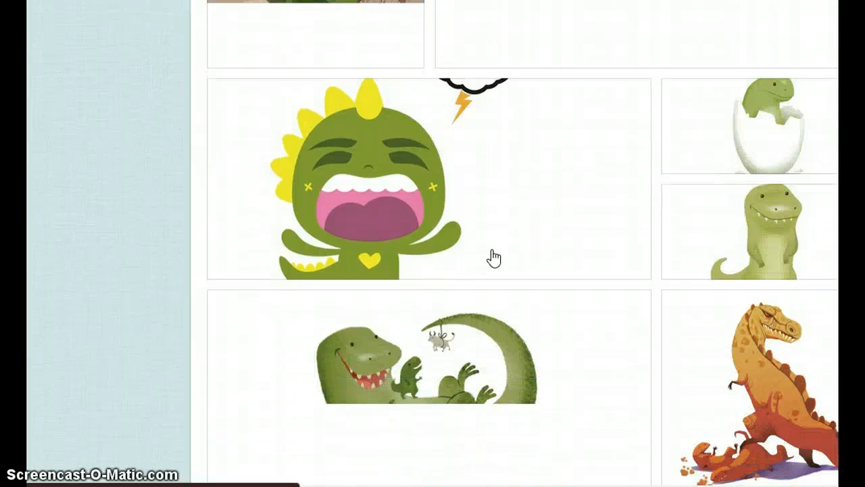
scroll(493, 257, "up", 10)
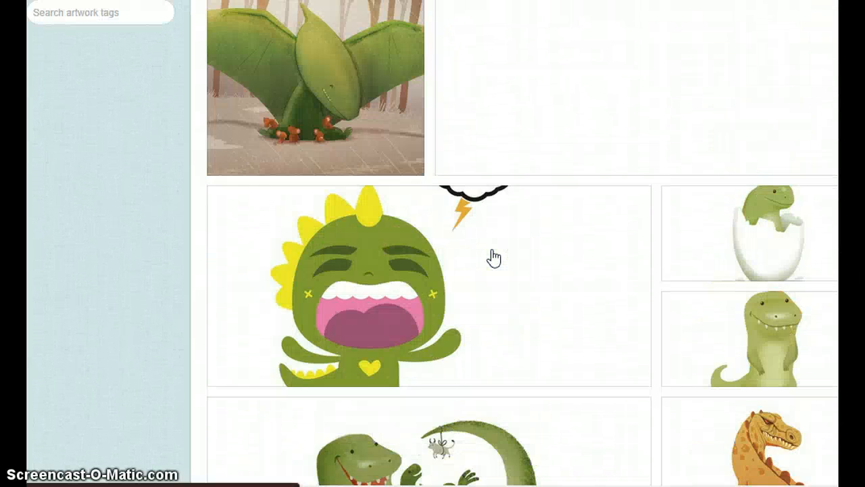
scroll(494, 259, "up", 3)
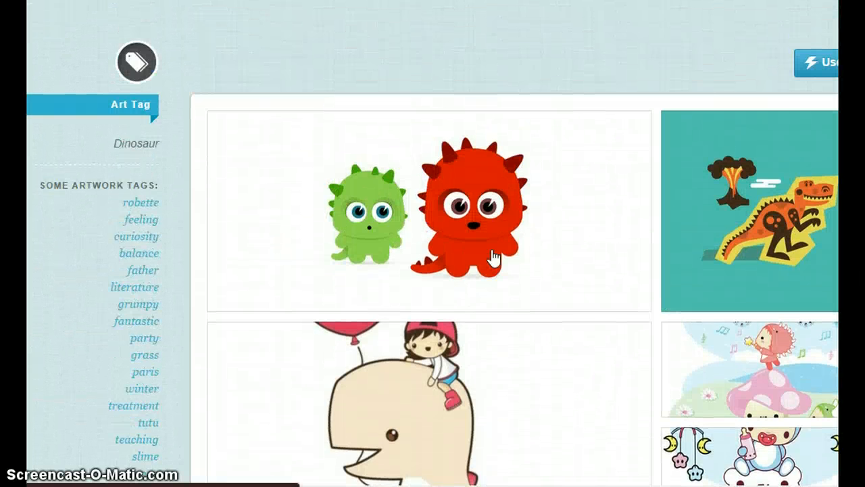
scroll(498, 231, "down", 4)
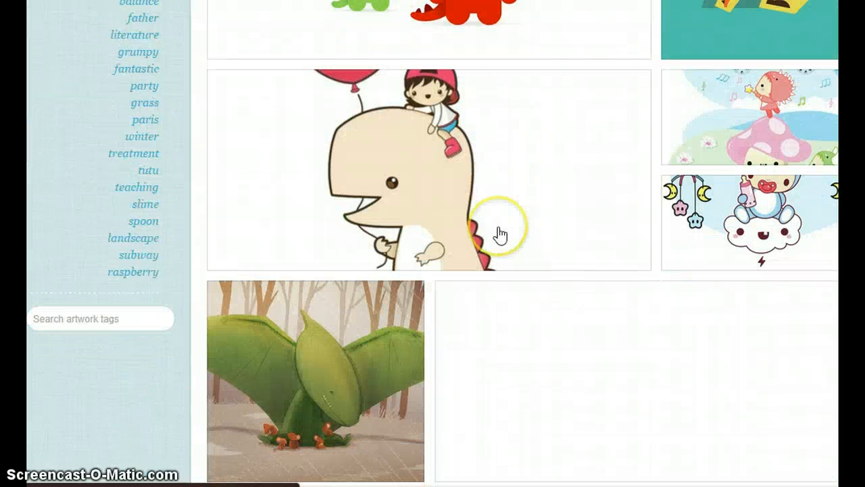
scroll(498, 233, "down", 4)
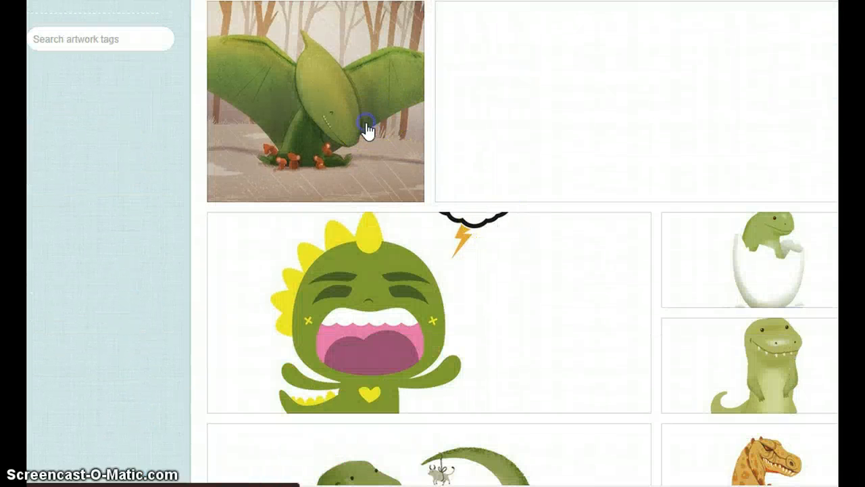
left_click(366, 129)
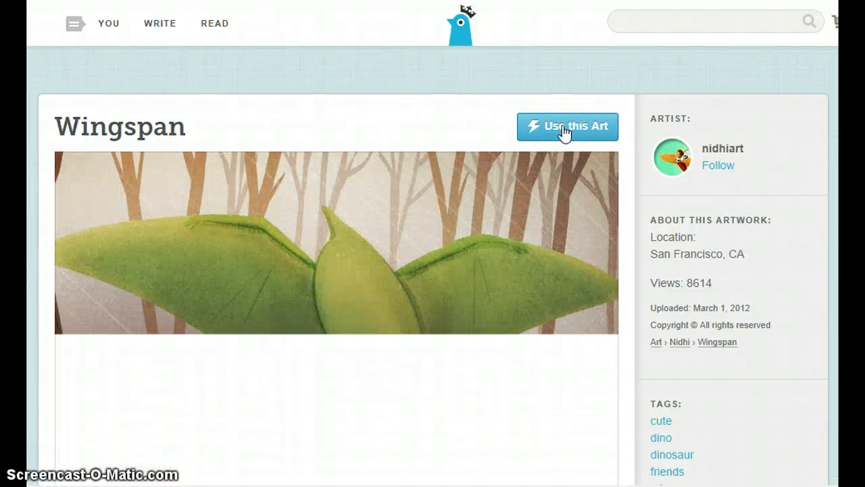
Use the Wingspan art for a multi-page Picture Book.
scroll(565, 133, "down", 3)
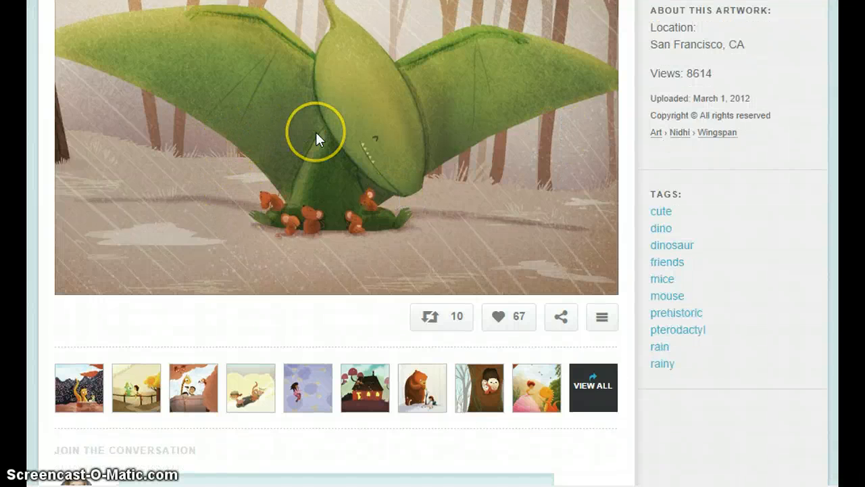
scroll(316, 139, "up", 3)
left_click(572, 135)
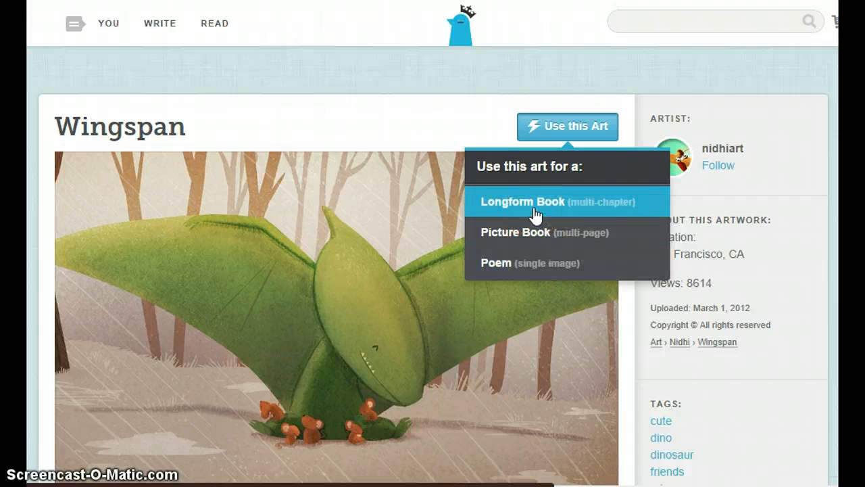
left_click(546, 235)
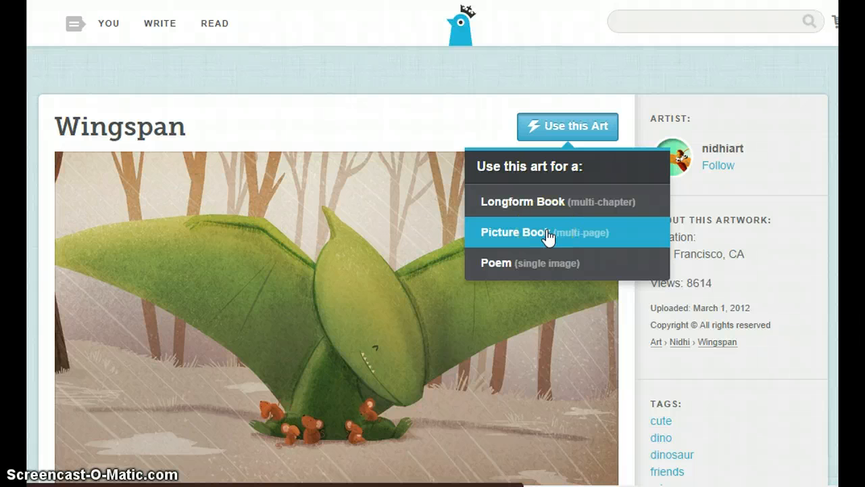
left_click(558, 236)
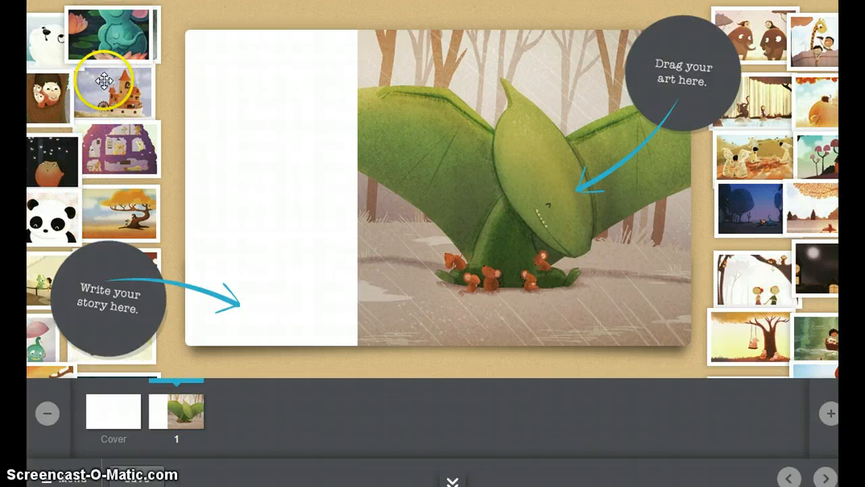
Open the book's cover and apply the Classic cover style.
left_click(115, 413)
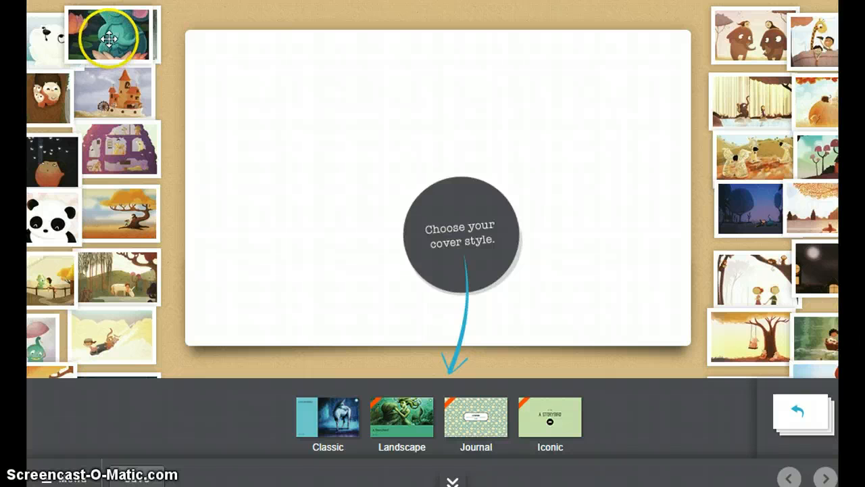
left_click_drag(109, 39, 428, 149)
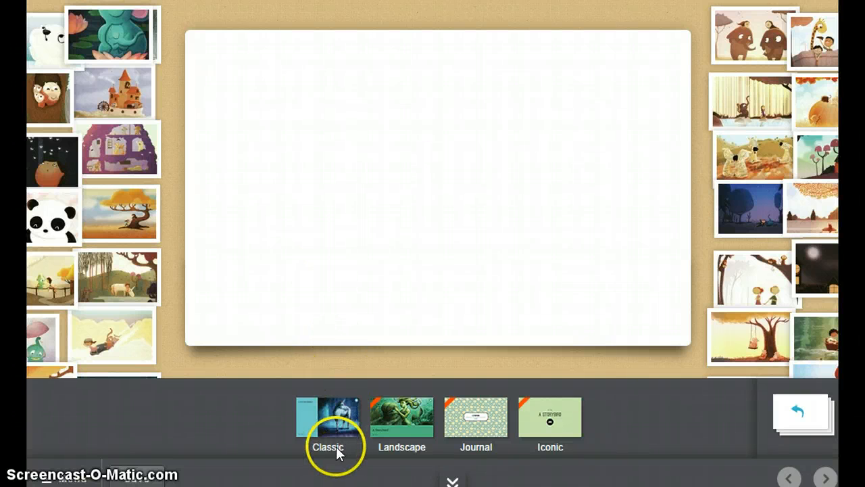
left_click(328, 413)
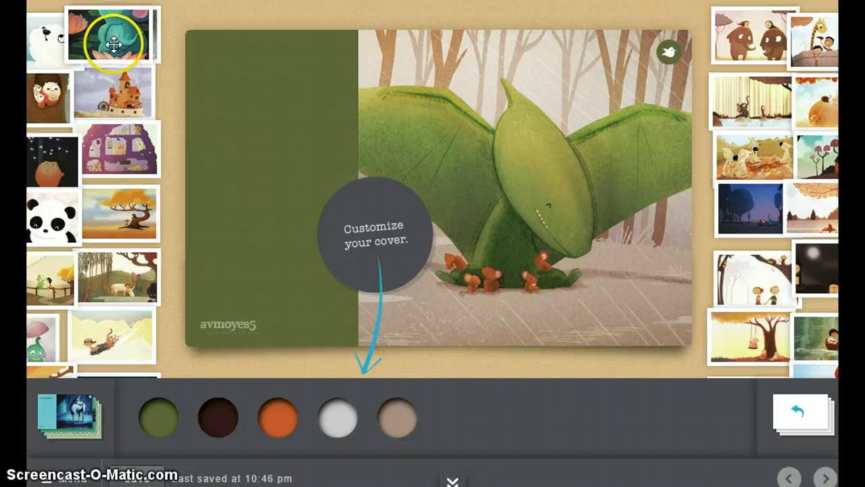
Replace the cover art with the teal elephant on the lotus flower and try shifting its placement.
left_click_drag(115, 38, 482, 143)
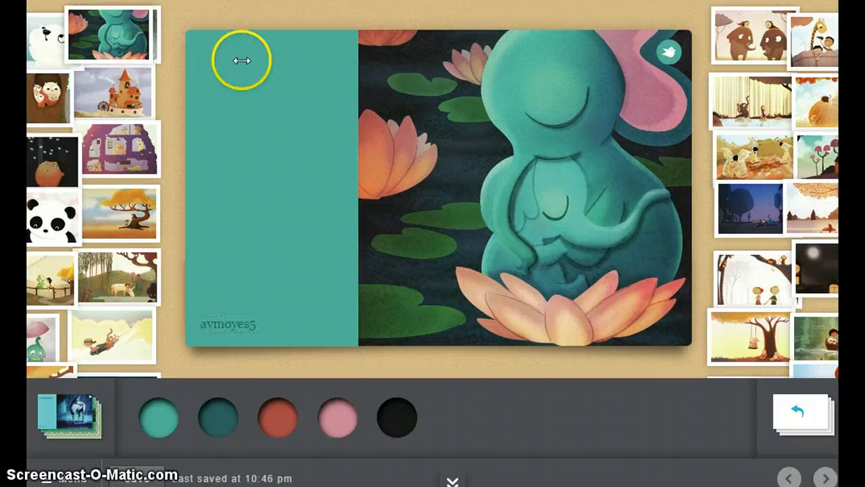
left_click_drag(512, 173, 328, 174)
left_click_drag(646, 191, 515, 210)
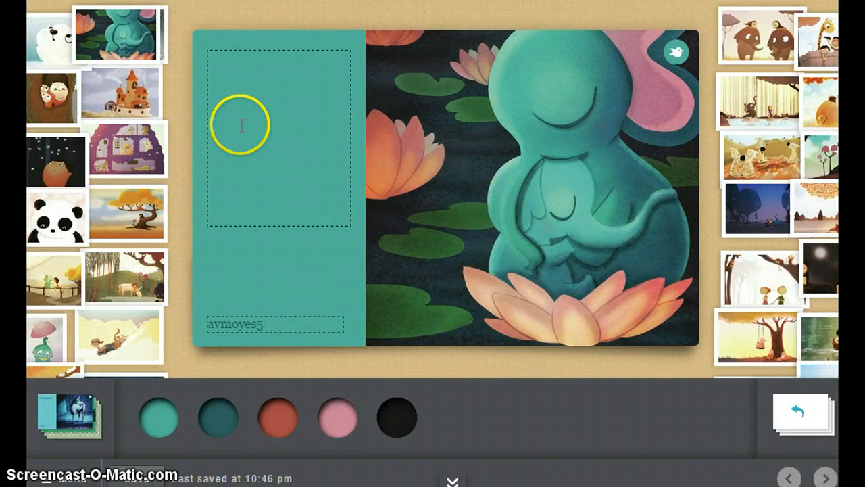
Try out the suggested cover colours, set the cover background to red, and return to page 1.
left_click(167, 423)
left_click(213, 427)
left_click(278, 415)
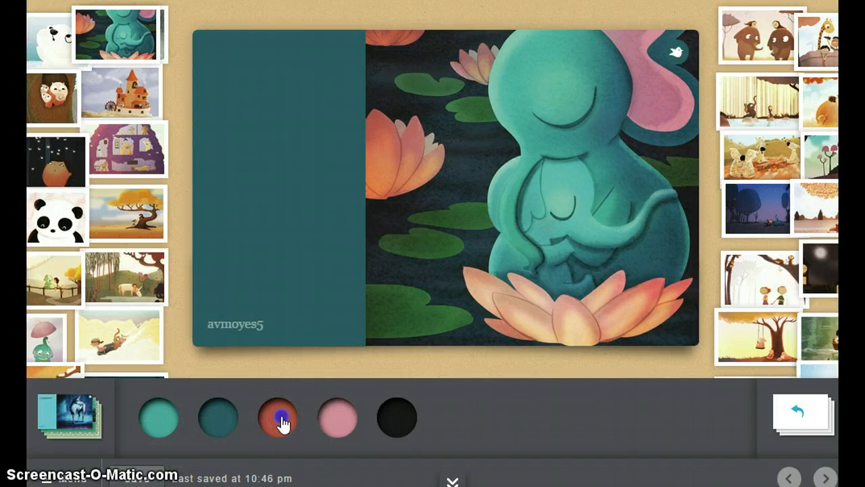
left_click(334, 417)
left_click(395, 413)
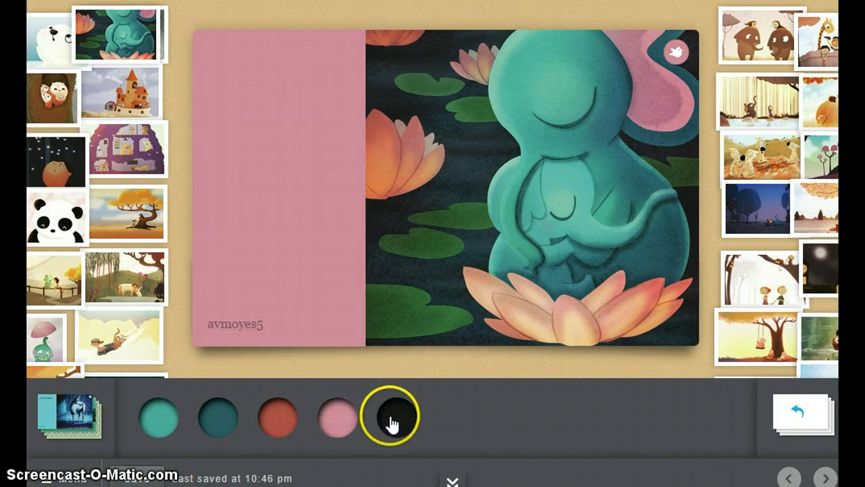
left_click(272, 426)
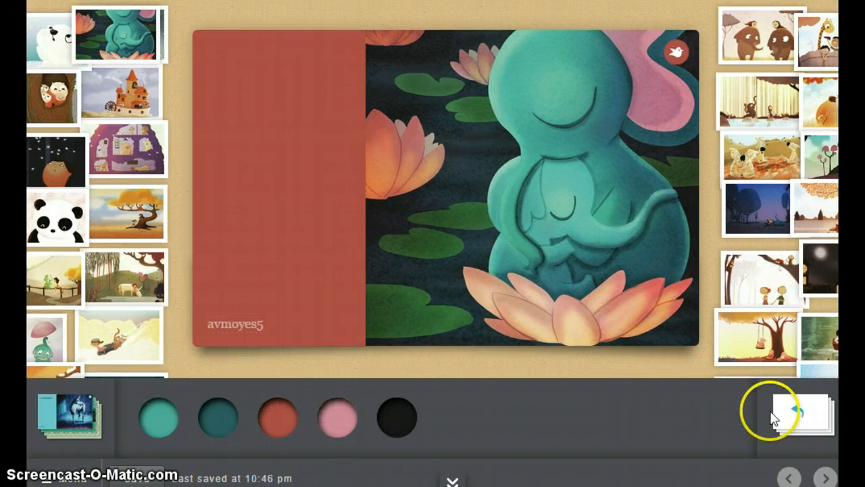
left_click(796, 412)
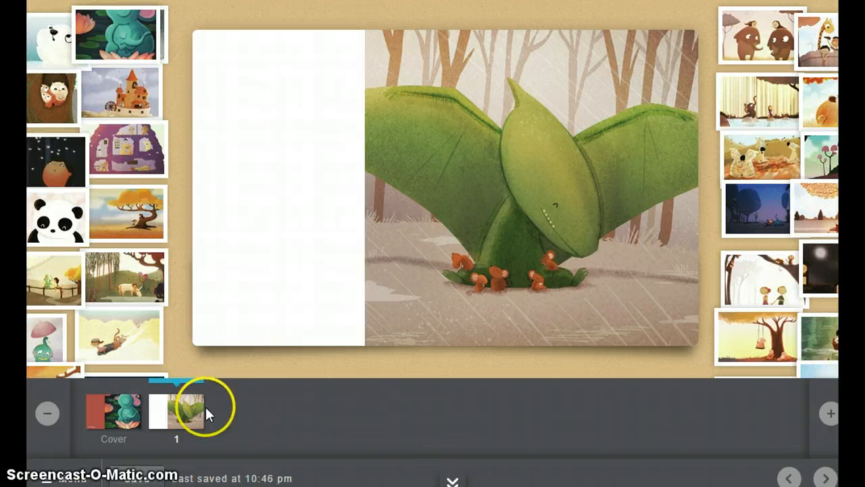
left_click(177, 412)
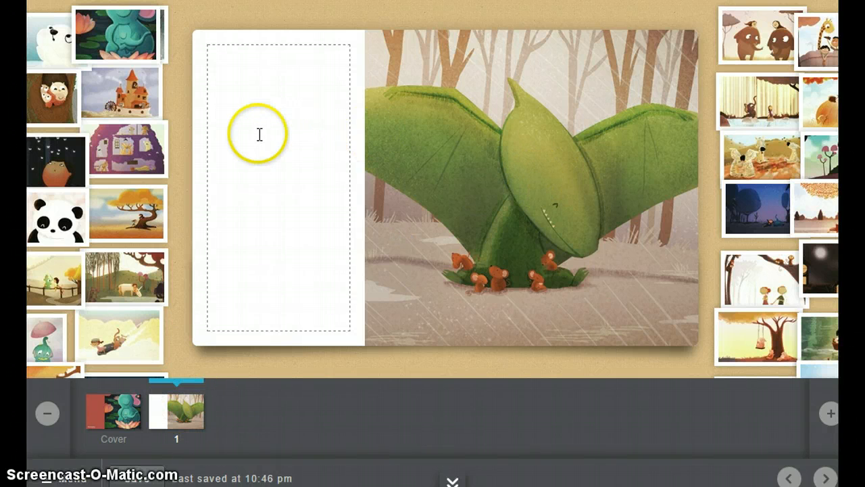
Reopen the cover and enter "The Lonely Elephant" as the book title.
left_click(121, 408)
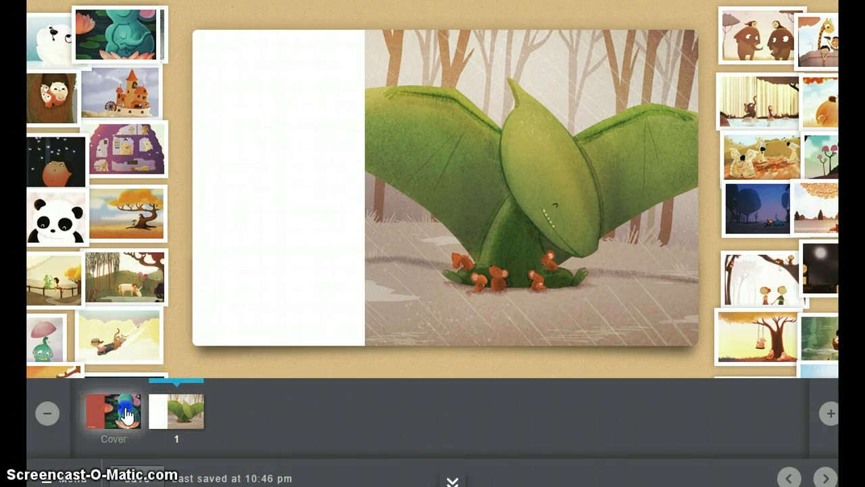
left_click(252, 169)
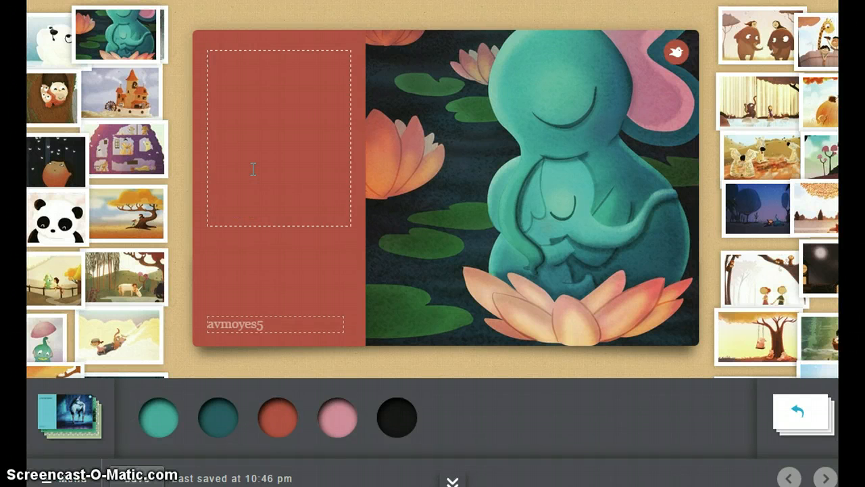
type("The Lonel")
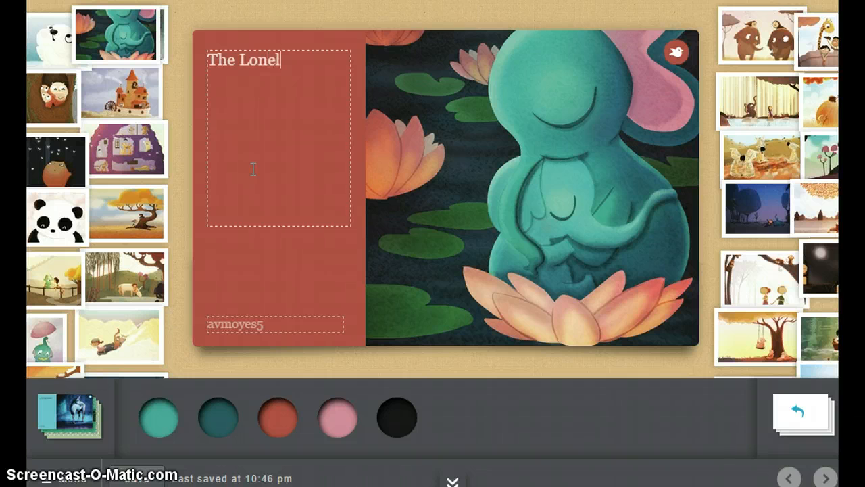
type("y Elephant")
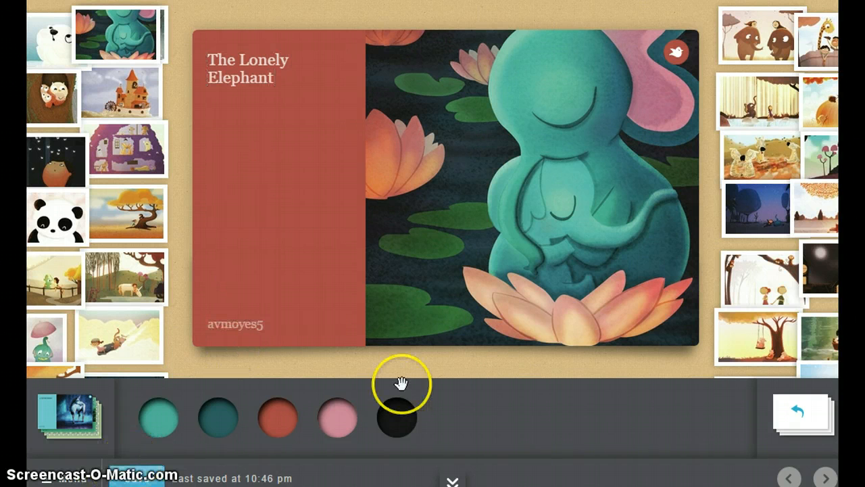
Return to page 1 and write "The dinosaur had many friends. He was a very nice dinosaur. His name was Tex." beside the artwork.
left_click(792, 410)
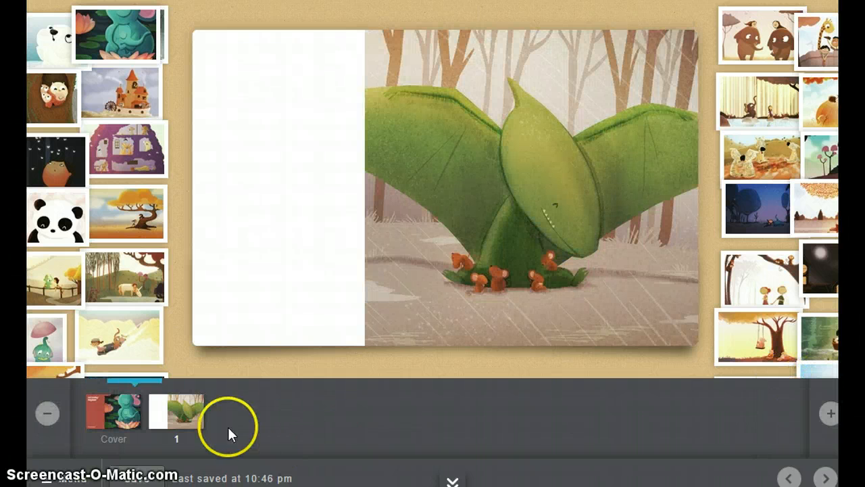
left_click(182, 415)
left_click(236, 139)
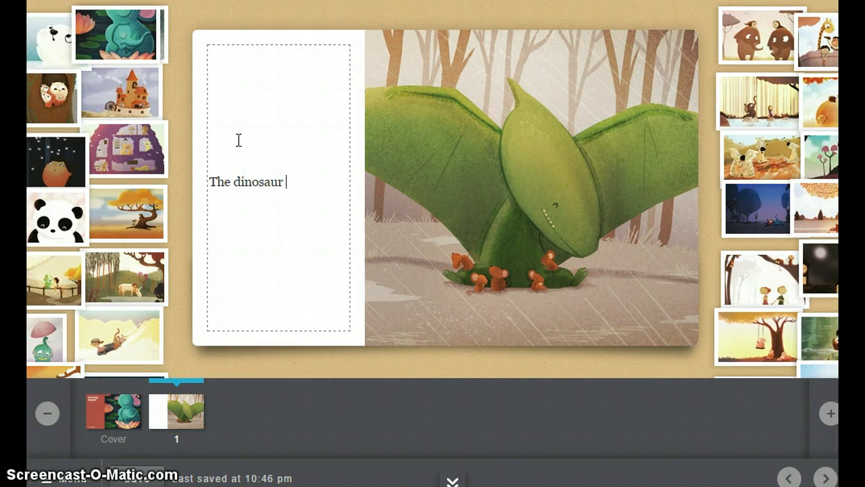
type("had many friends. He was a ve")
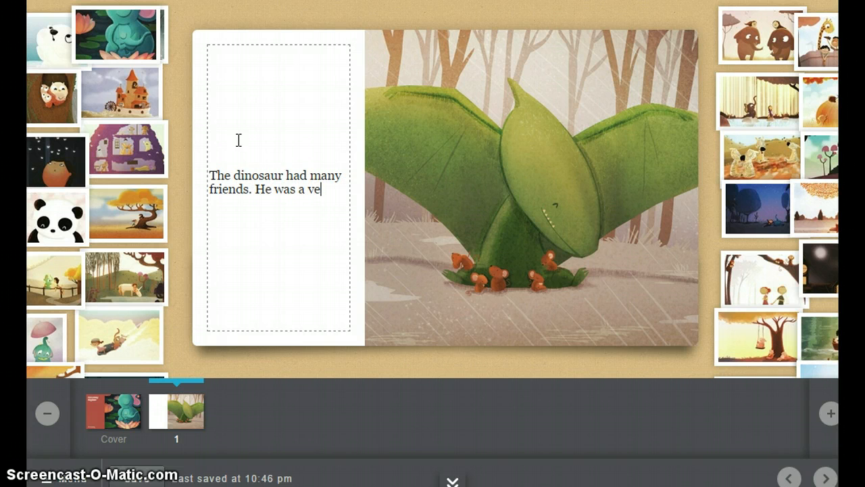
type("ry nice dinosaur. His name")
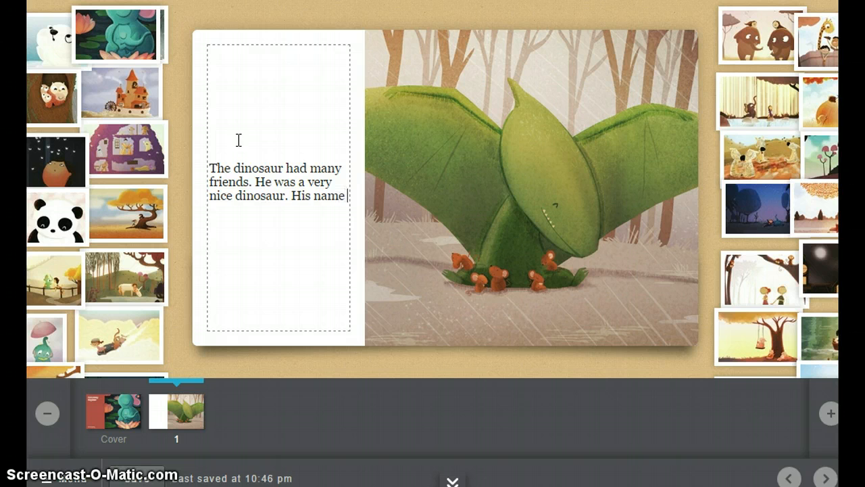
type("was Tex.")
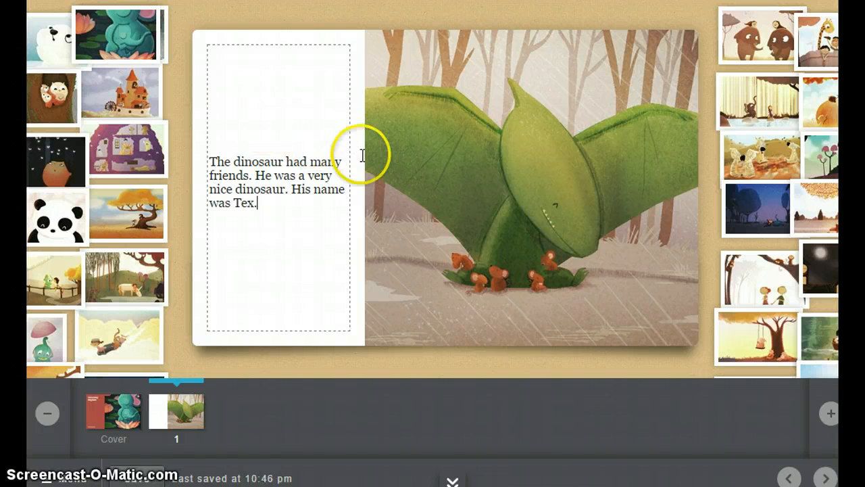
left_click(590, 365)
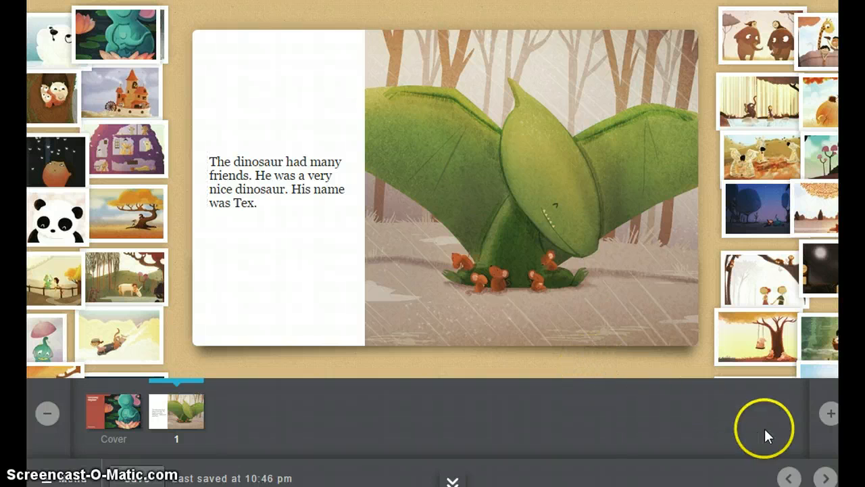
Add a second page and place the purple treehouse artwork on it so that it fills the whole page.
left_click(830, 415)
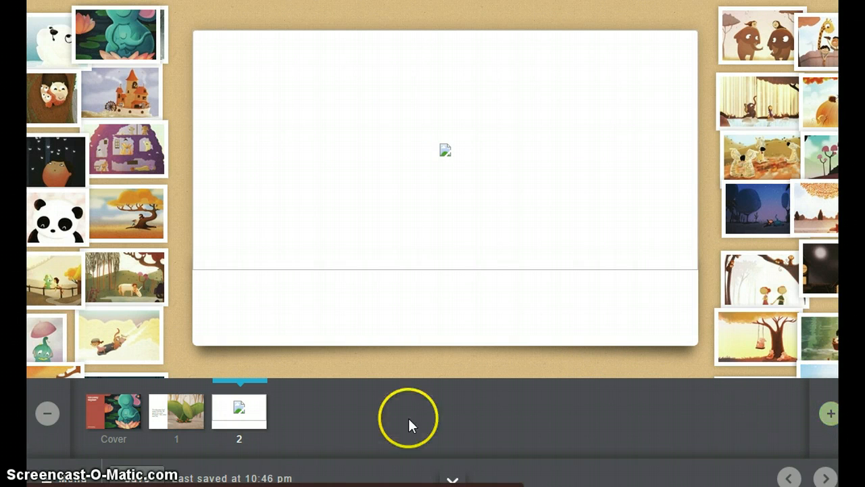
left_click(240, 414)
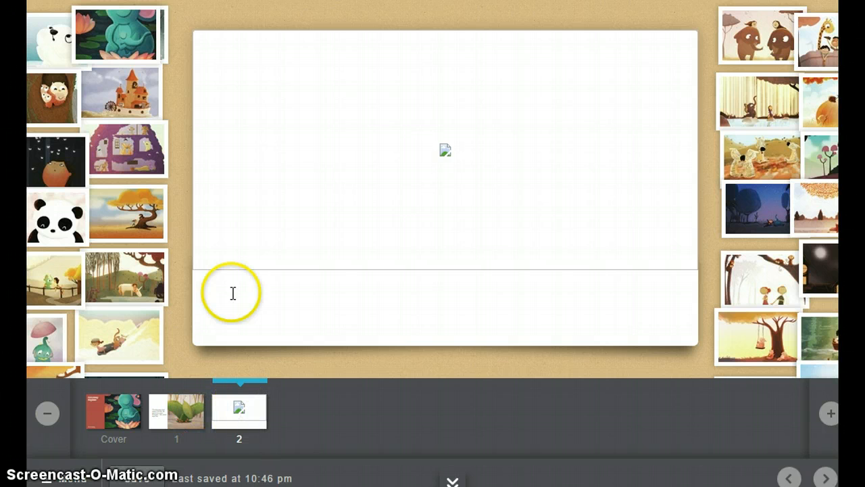
left_click_drag(130, 154, 284, 150)
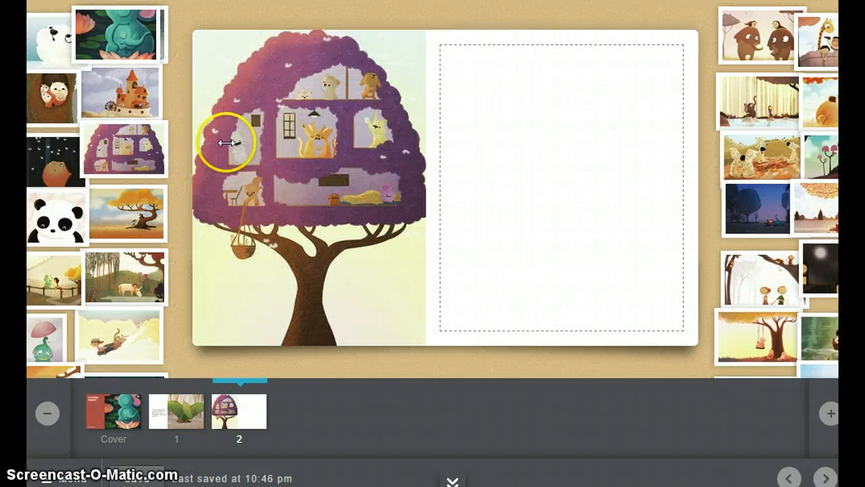
left_click_drag(316, 160, 398, 152)
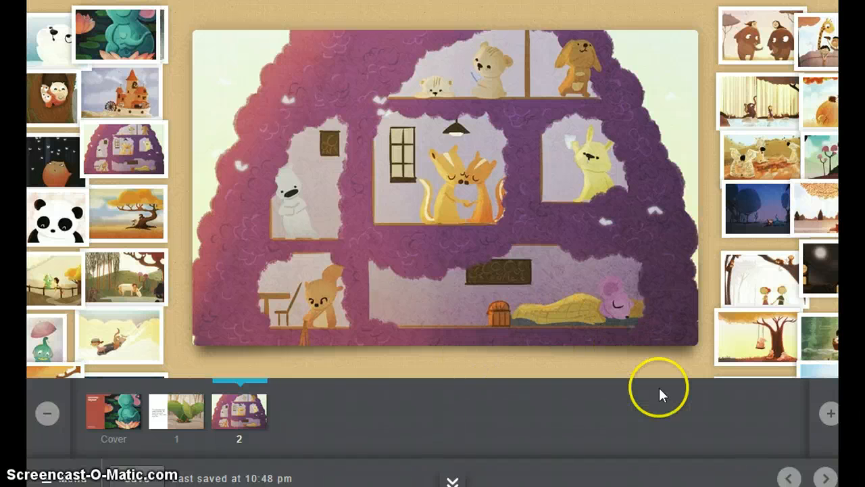
Save the book and open its publishing details.
left_click(140, 478)
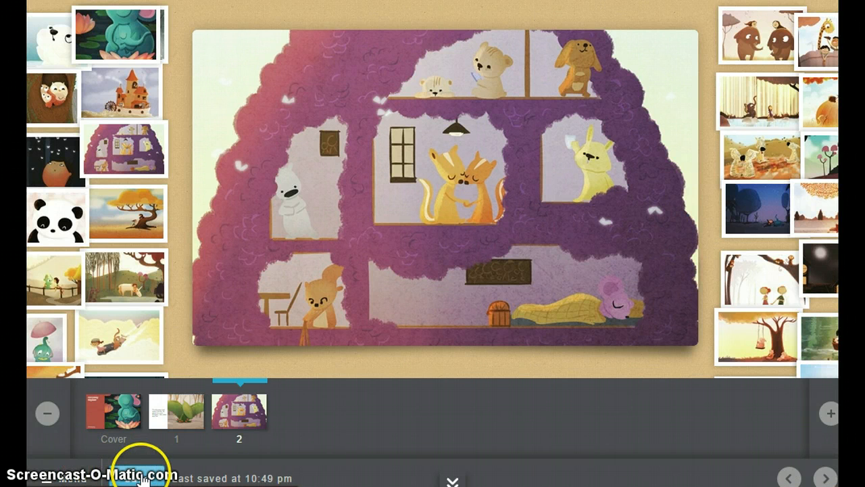
left_click(67, 476)
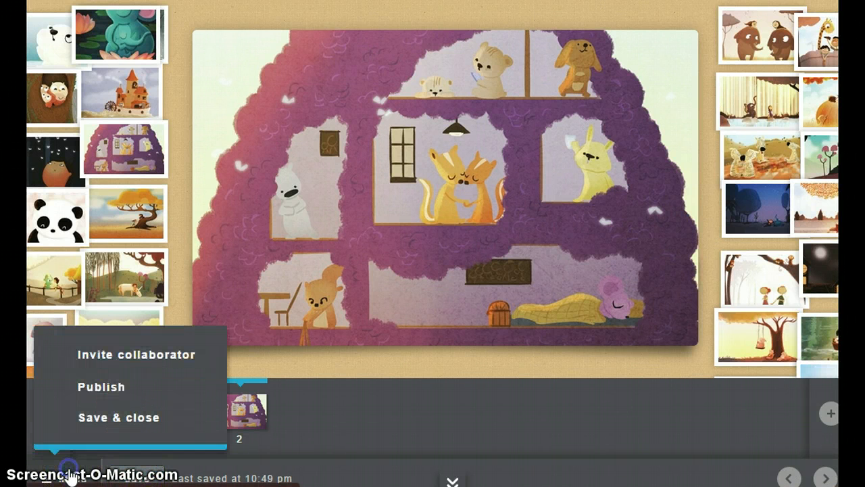
left_click(100, 388)
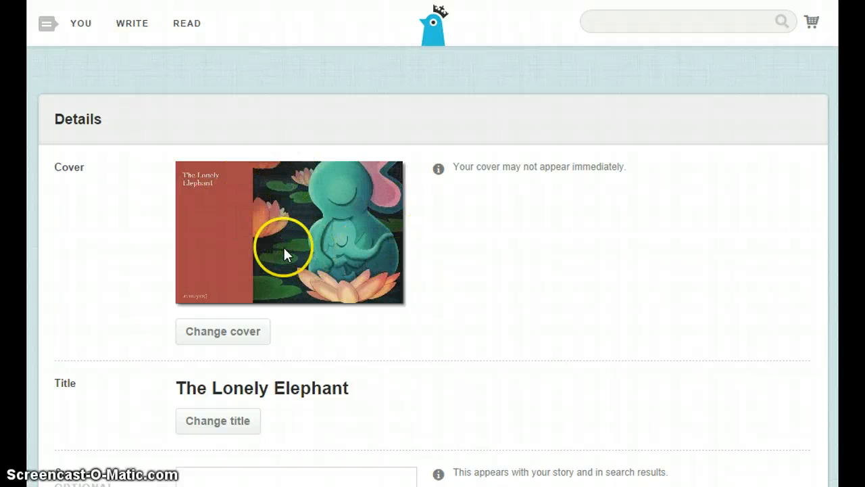
Review the cover, title, summary and category settings in the book's publishing details.
scroll(283, 246, "down", 2)
scroll(285, 247, "down", 1)
scroll(284, 250, "up", 3)
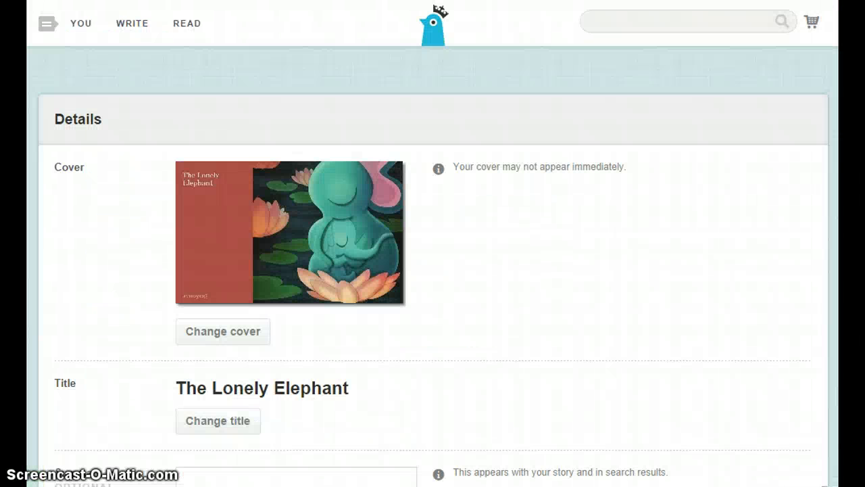
scroll(471, 272, "down", 3)
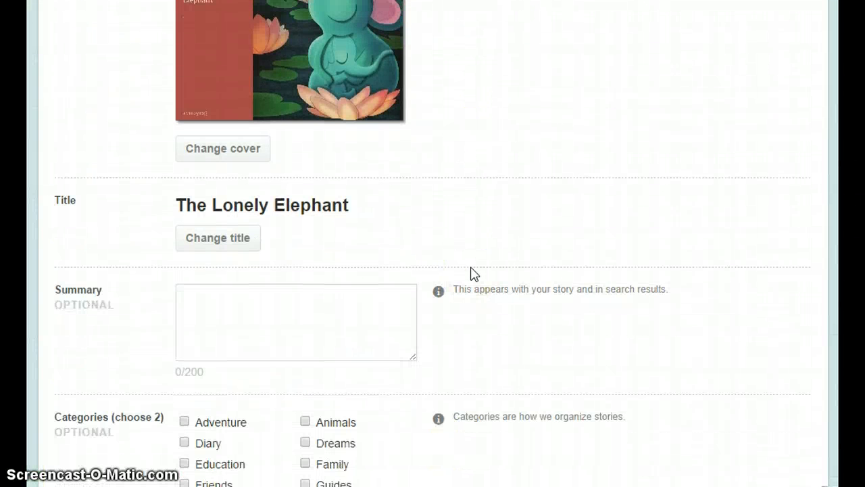
scroll(469, 273, "down", 7)
scroll(469, 272, "up", 10)
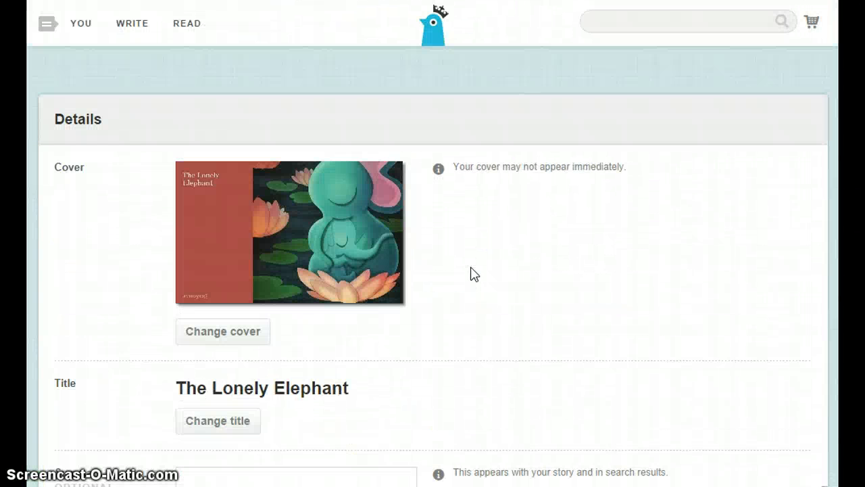
Go to the account's own stories and open the published book "Dancerella".
left_click(80, 27)
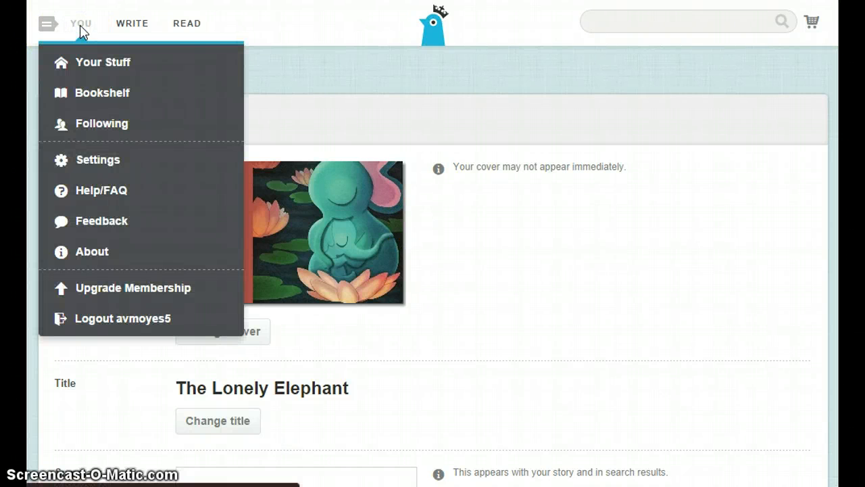
left_click(99, 64)
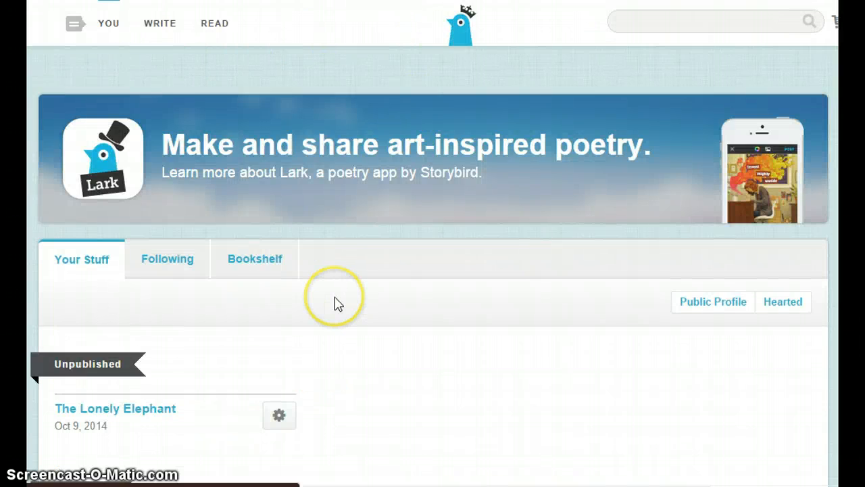
scroll(334, 303, "down", 3)
scroll(141, 265, "down", 2)
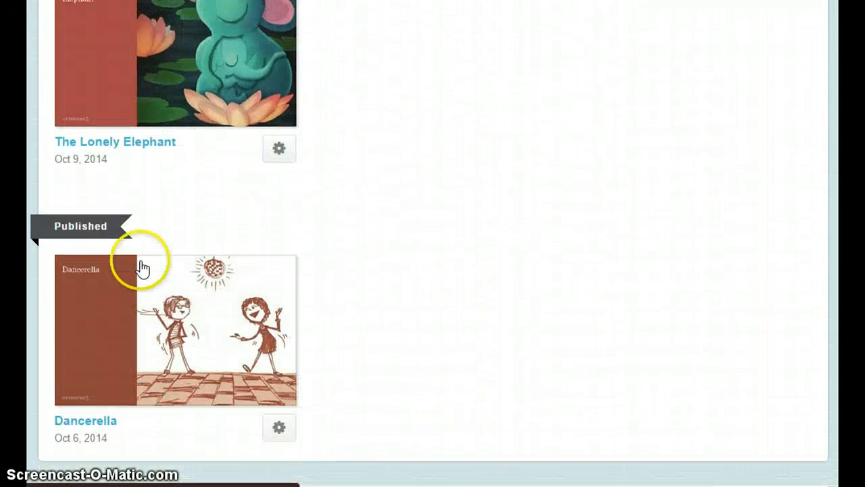
left_click(188, 333)
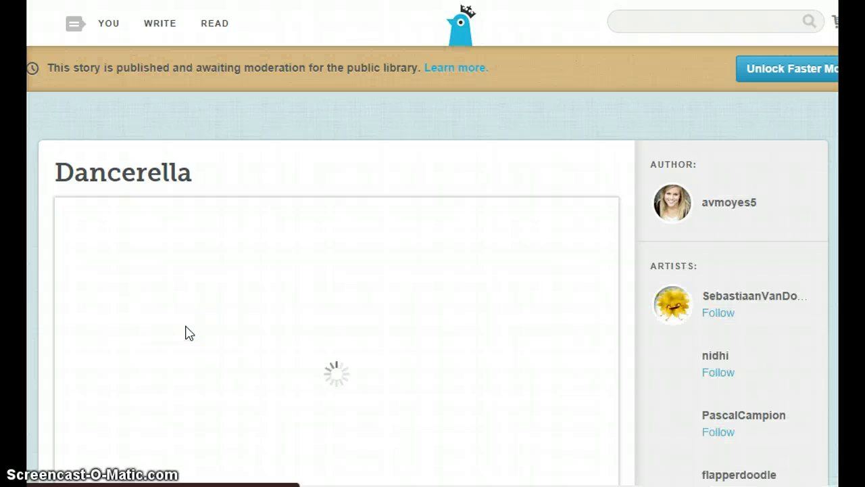
scroll(337, 328, "down", 3)
scroll(352, 324, "up", 1)
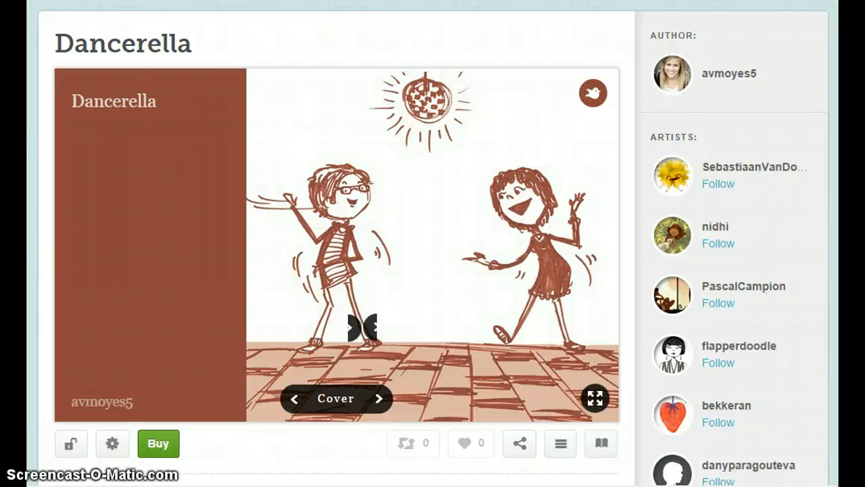
Read through the "Dancerella" book page by page, from the cover to the page about Rella becoming a rhino again.
left_click(379, 400)
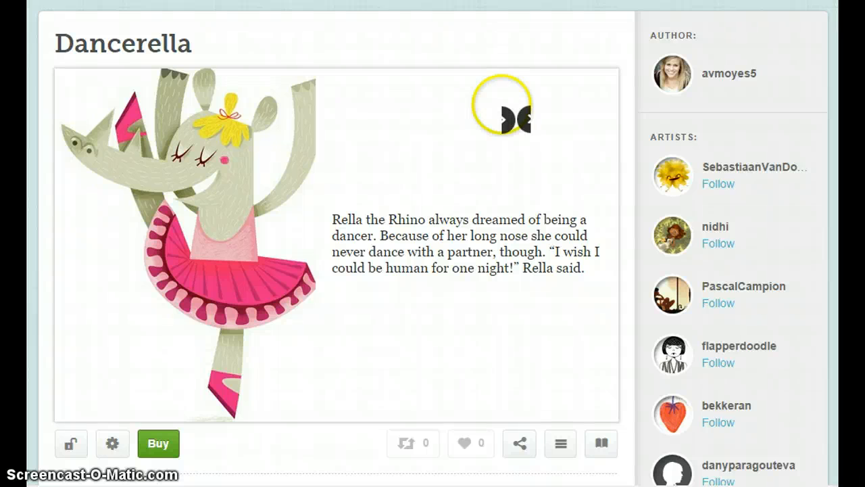
left_click(516, 375)
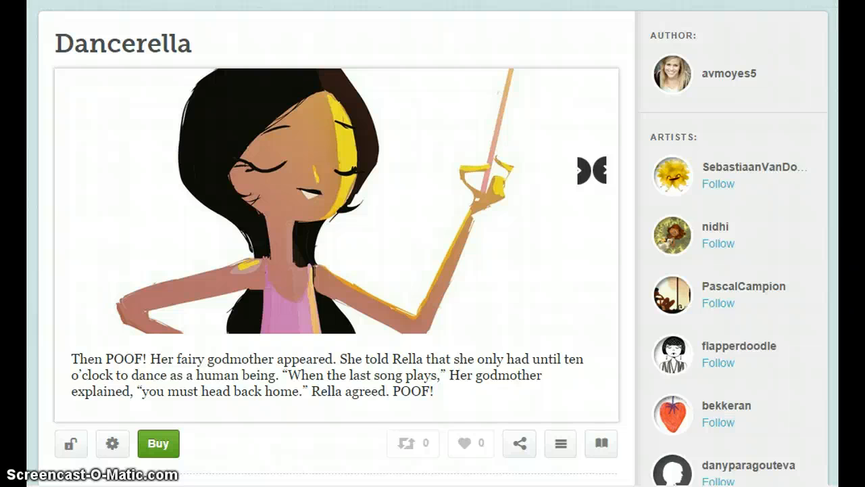
left_click(558, 228)
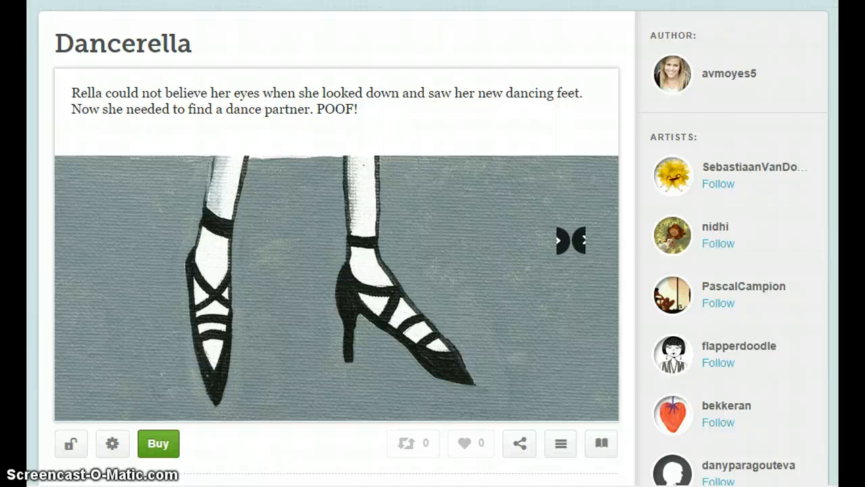
left_click(558, 230)
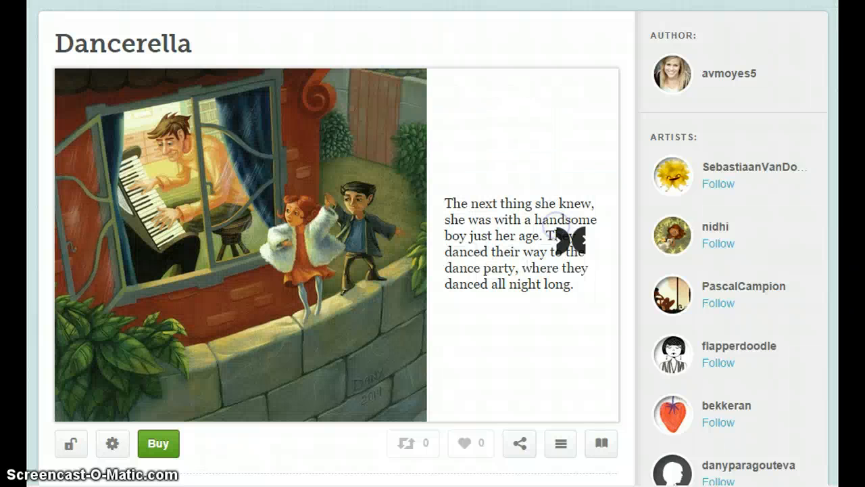
left_click(584, 327)
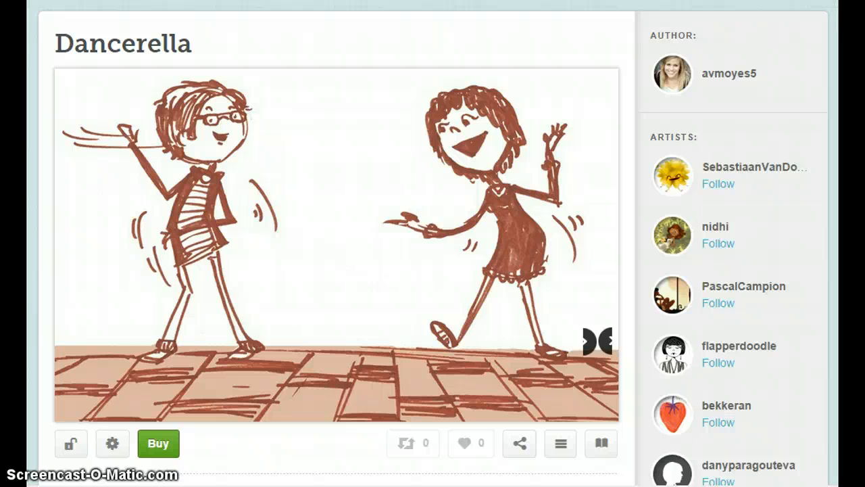
left_click(583, 326)
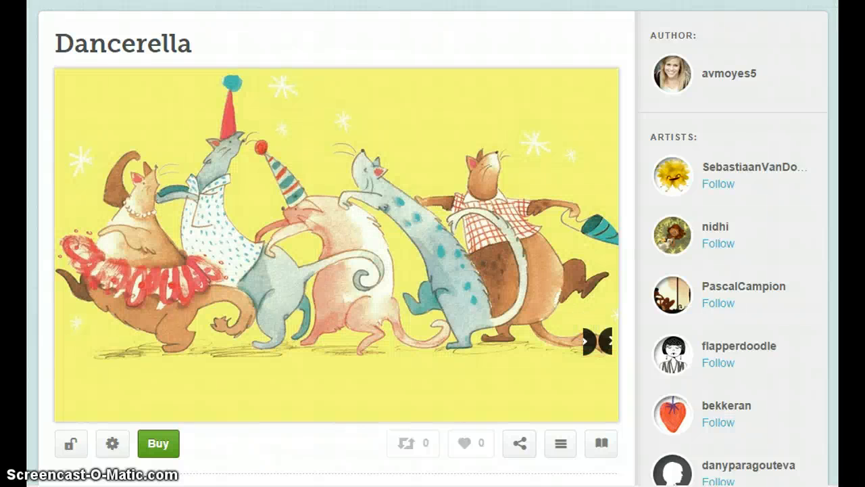
left_click(583, 326)
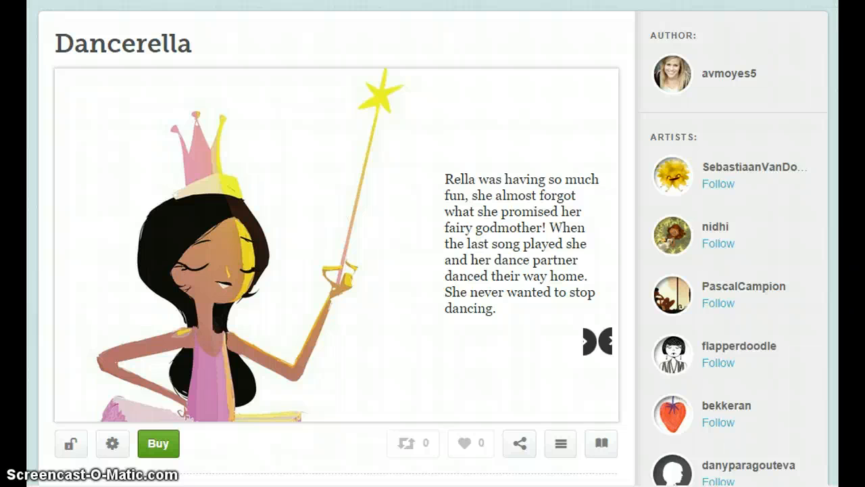
left_click(598, 341)
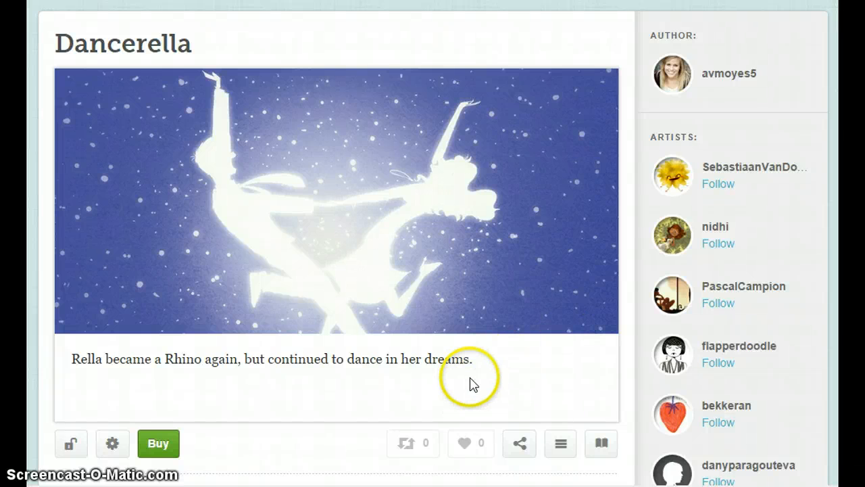
Switch to StoryJumper and create a new book.
left_click(512, 33)
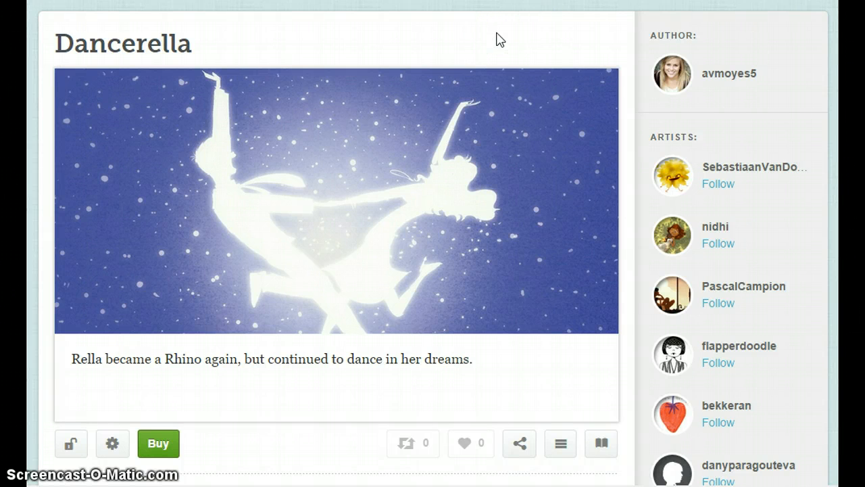
left_click(447, 41)
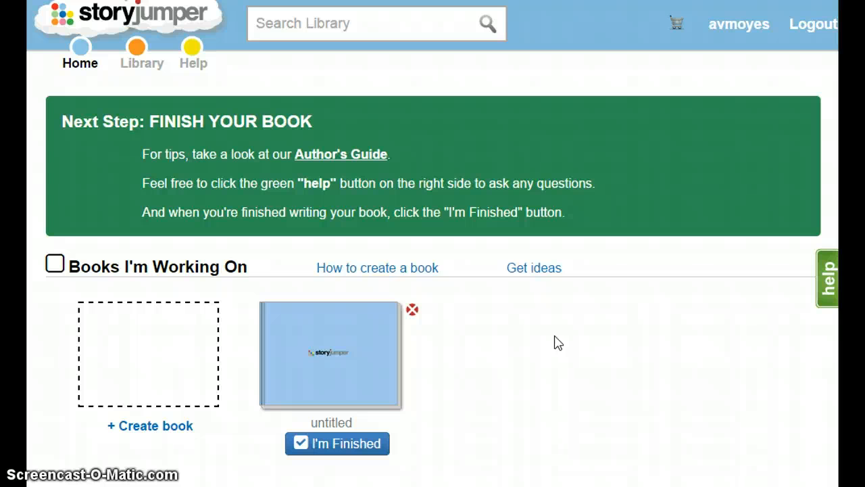
left_click(152, 346)
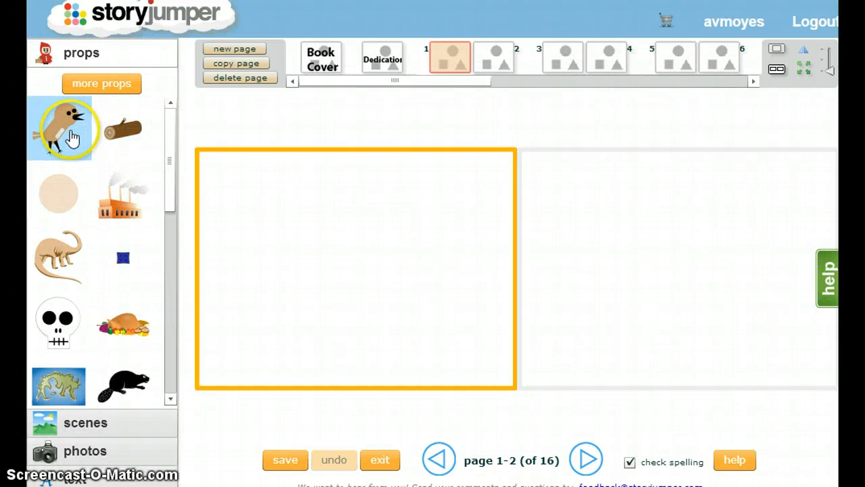
Compose page 1 with the blue city building scene and the brown bird prop, moving the bird onto the street near the page's lower-left corner.
left_click(69, 138)
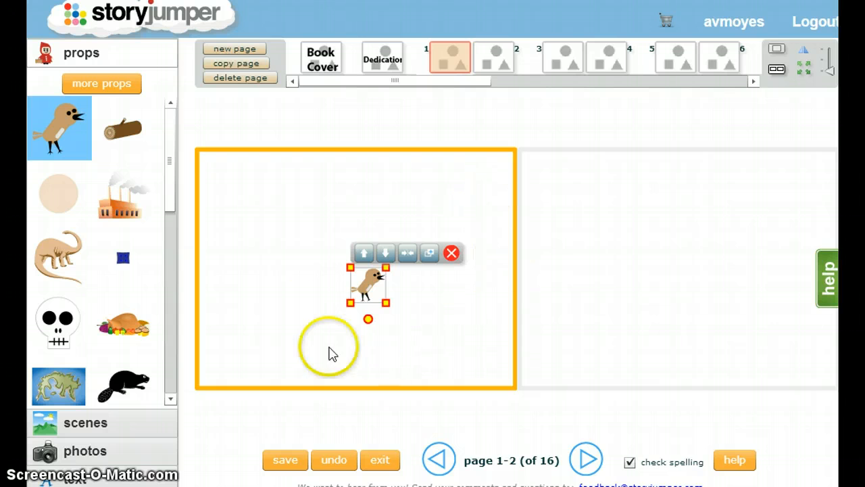
left_click(91, 423)
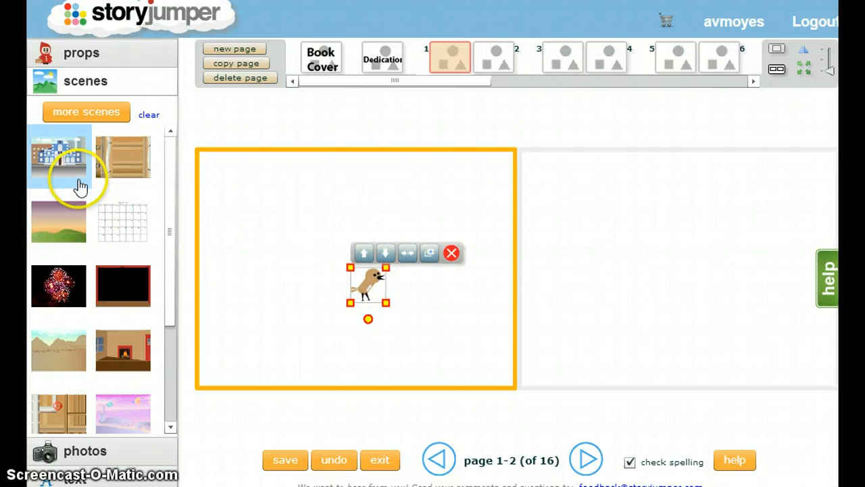
left_click(73, 169)
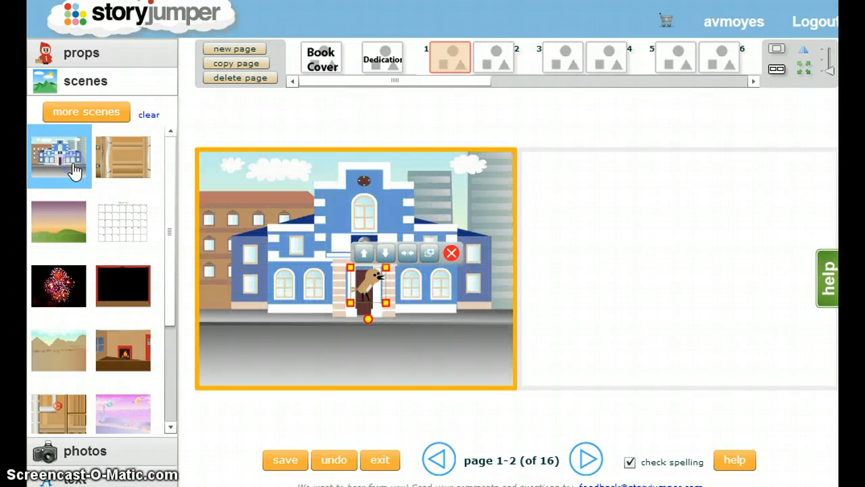
left_click(371, 287)
left_click_drag(374, 292, 236, 330)
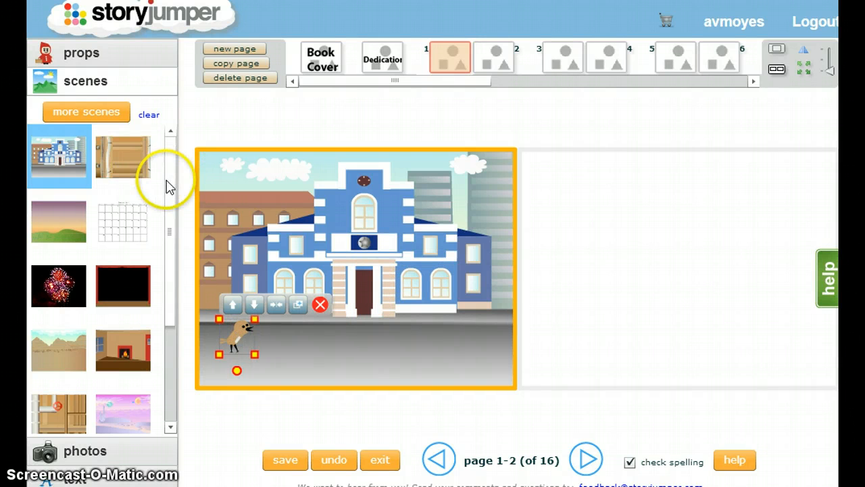
Examine the remaining scenes and the photo import option for the book, closing the import dialog without adding a photo.
left_click_drag(170, 149, 174, 238)
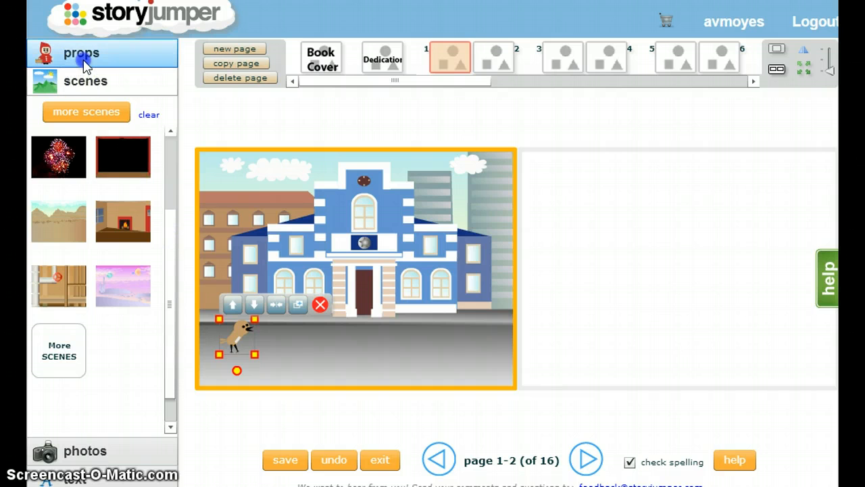
left_click(82, 59)
left_click(103, 448)
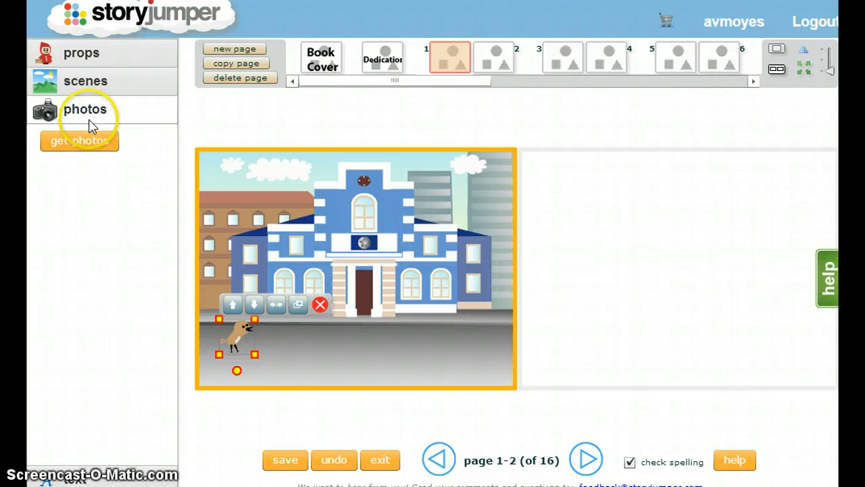
left_click(94, 142)
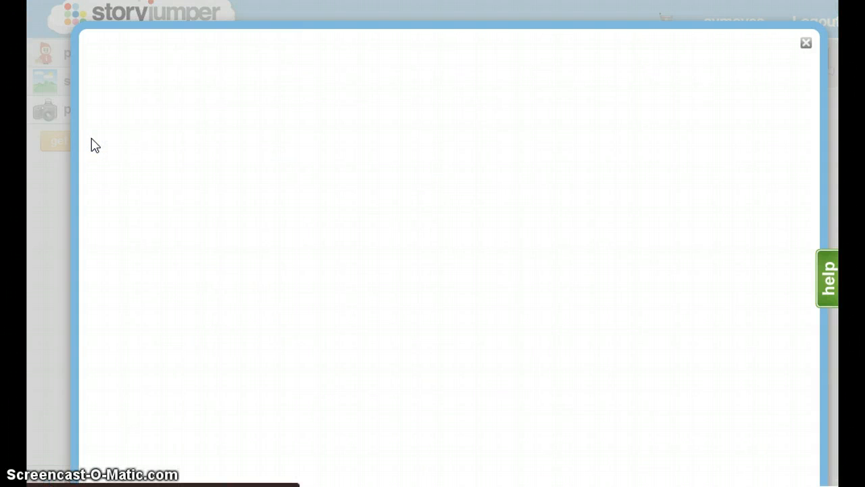
left_click(806, 45)
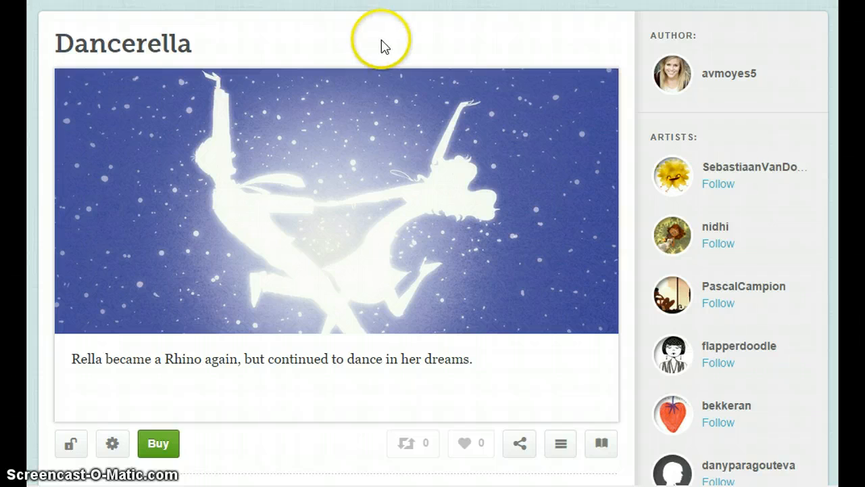
scroll(386, 45, "up", 2)
scroll(387, 47, "down", 2)
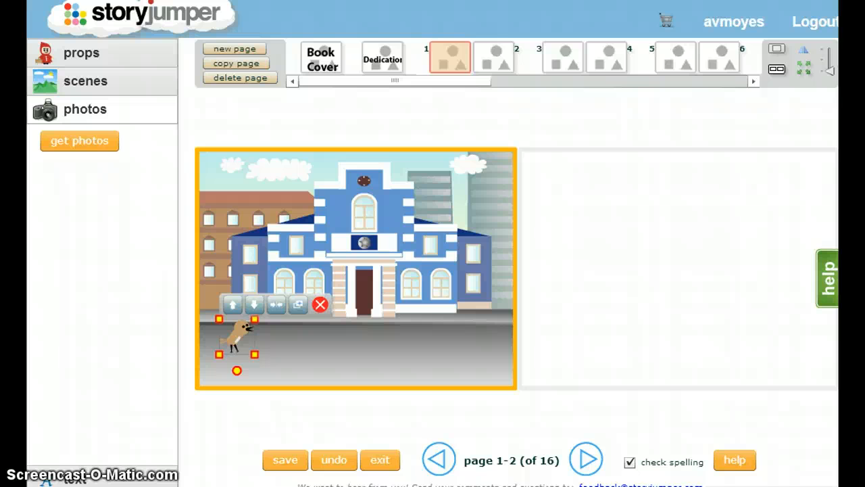
left_click(585, 186)
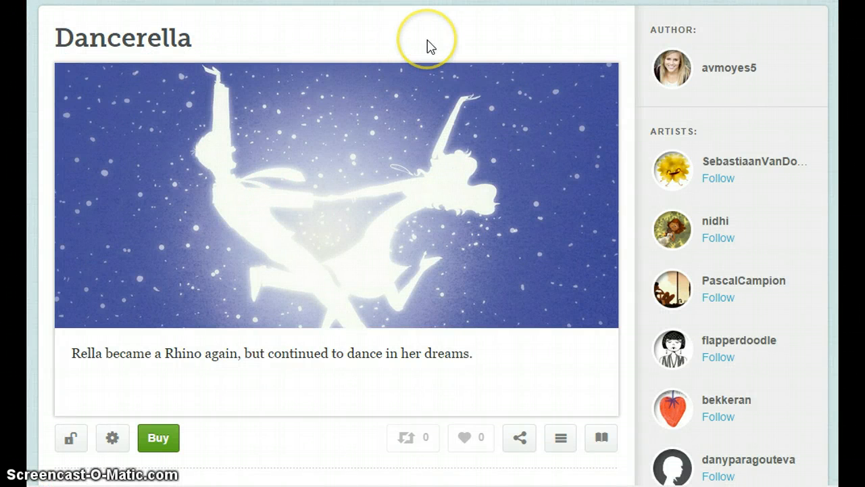
scroll(427, 40, "down", 1)
scroll(427, 44, "up", 3)
scroll(427, 45, "down", 1)
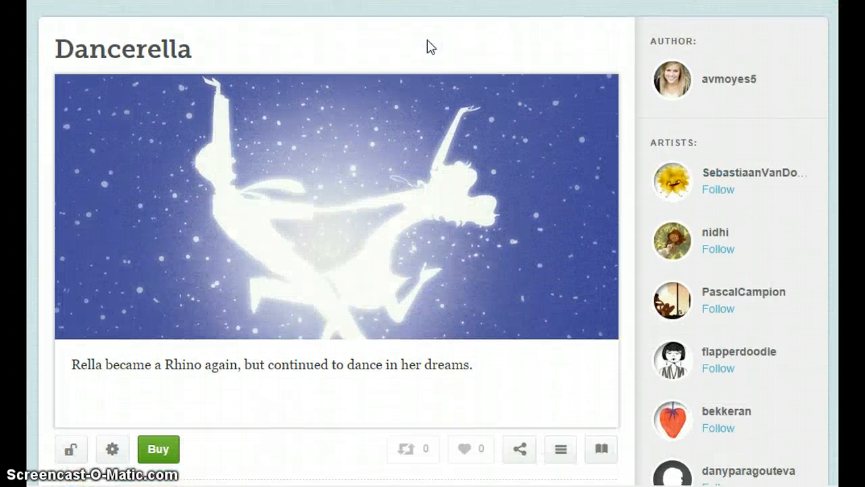
mouse_move(301, 402)
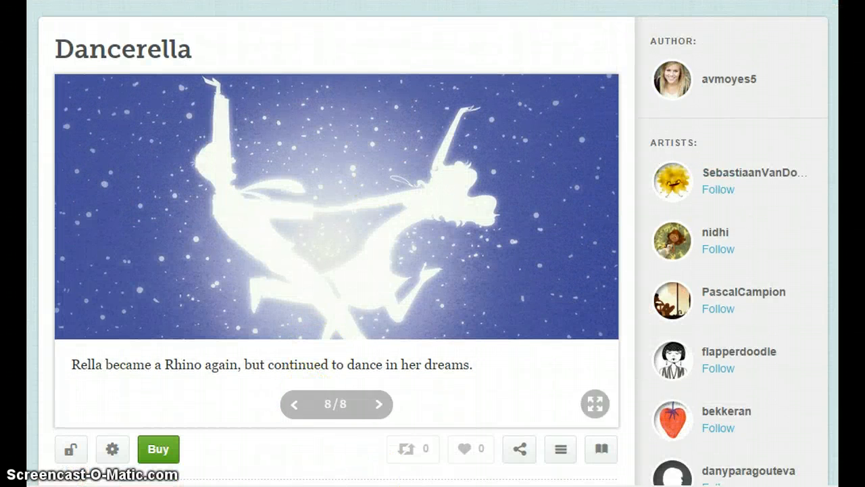